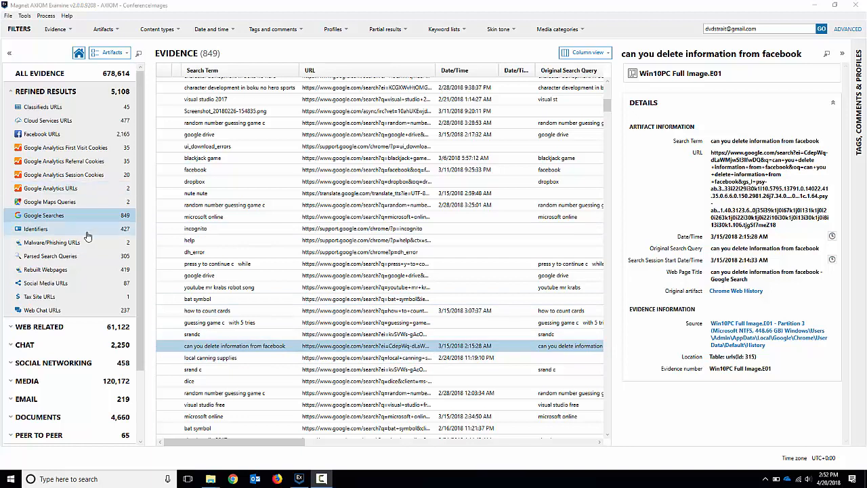
Open the source file of the selected "can you delete information from facebook" Google search in the file system view
ctrl+click(277, 357)
ctrl+click(278, 358)
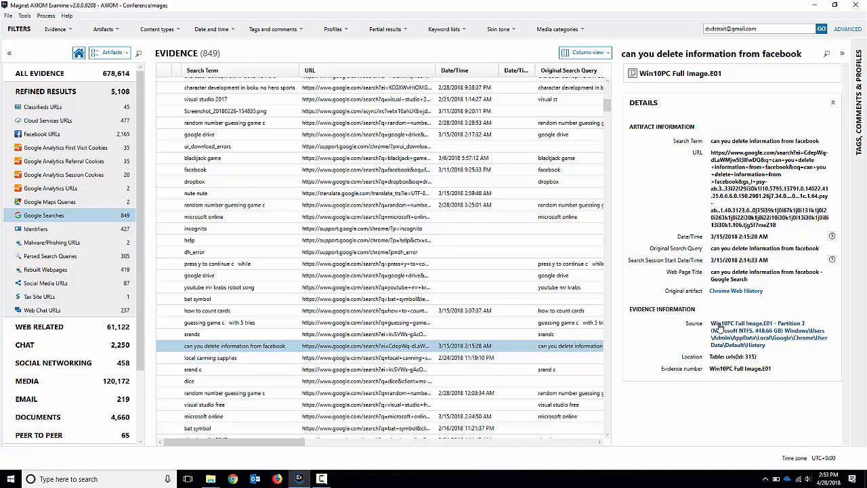
click(757, 372)
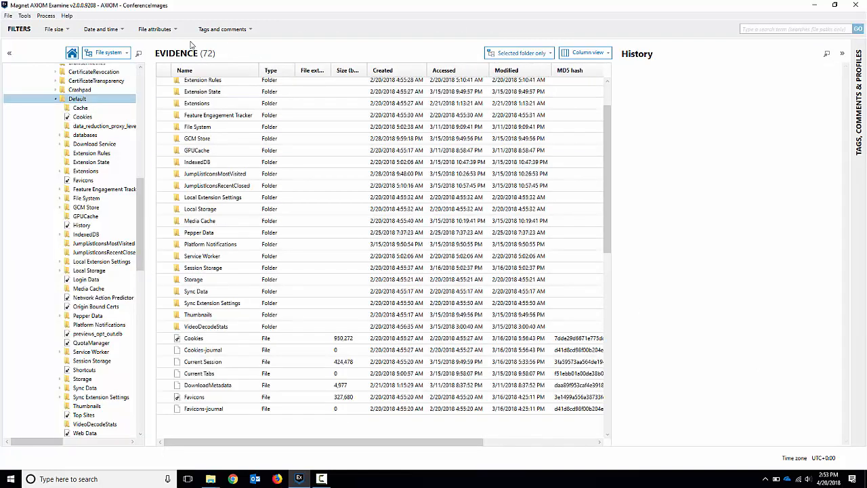
click(125, 52)
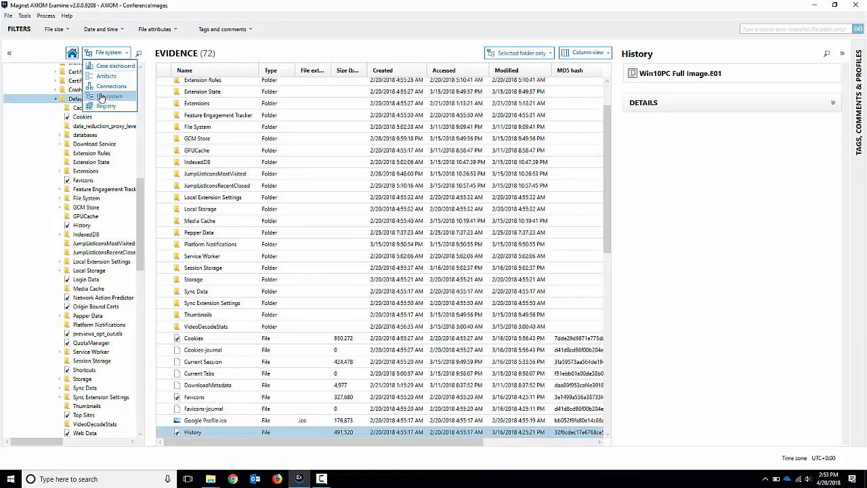
click(149, 42)
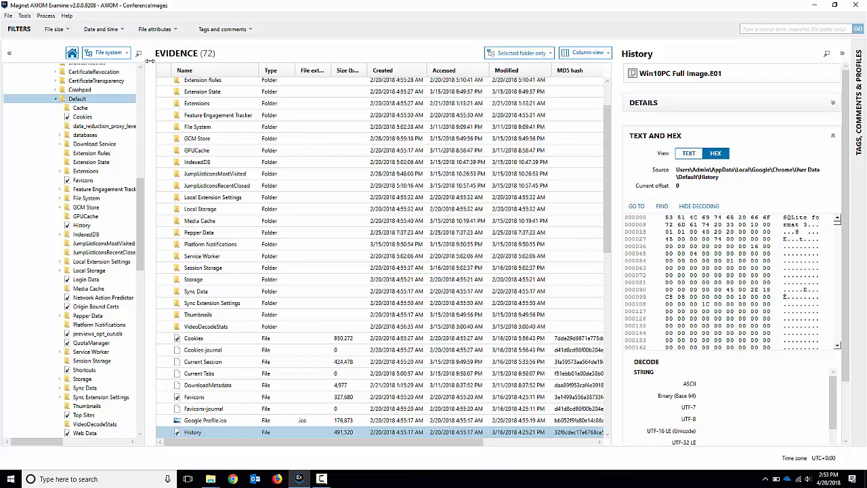
Trace the folder path of Chrome's History file in the evidence tree and review its file details
scroll(142, 176, up, 15)
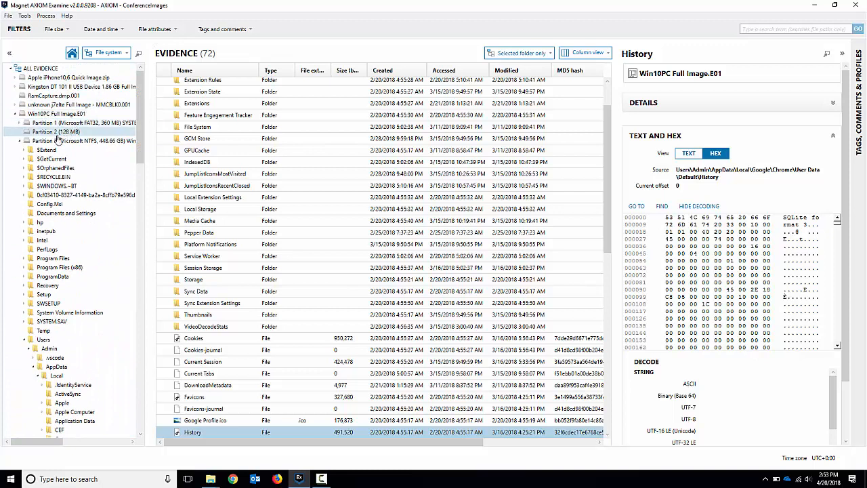
scroll(75, 203, down, 10)
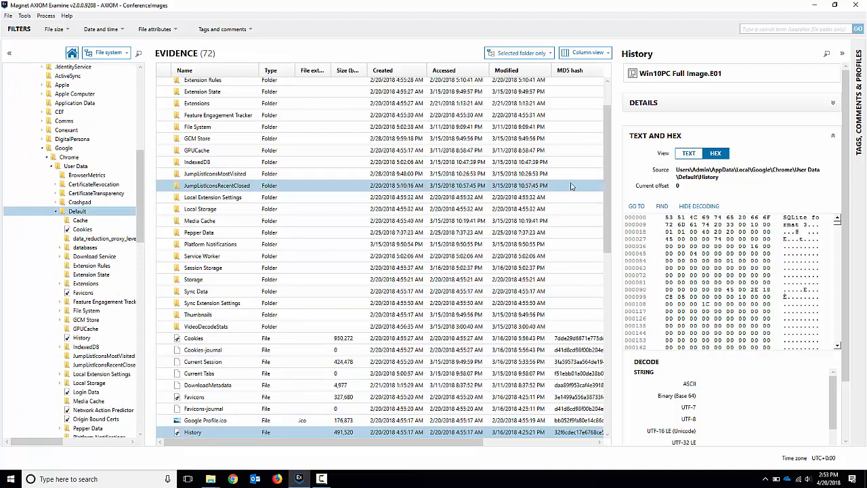
click(832, 103)
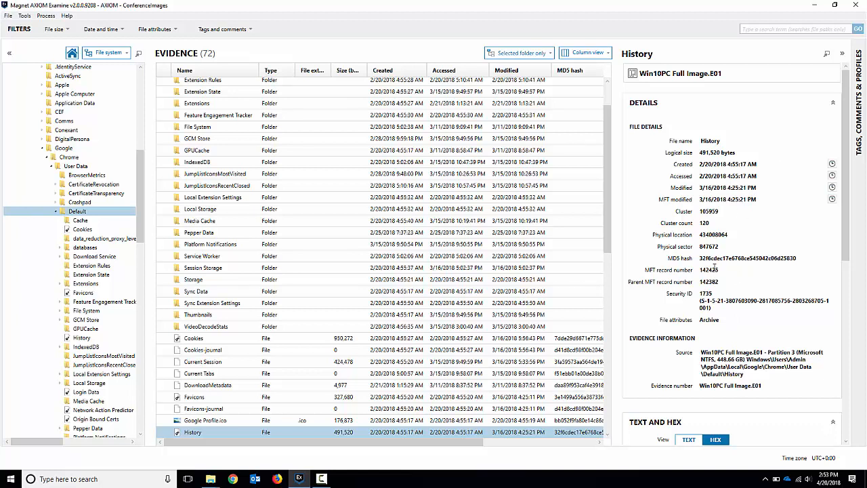
click(832, 103)
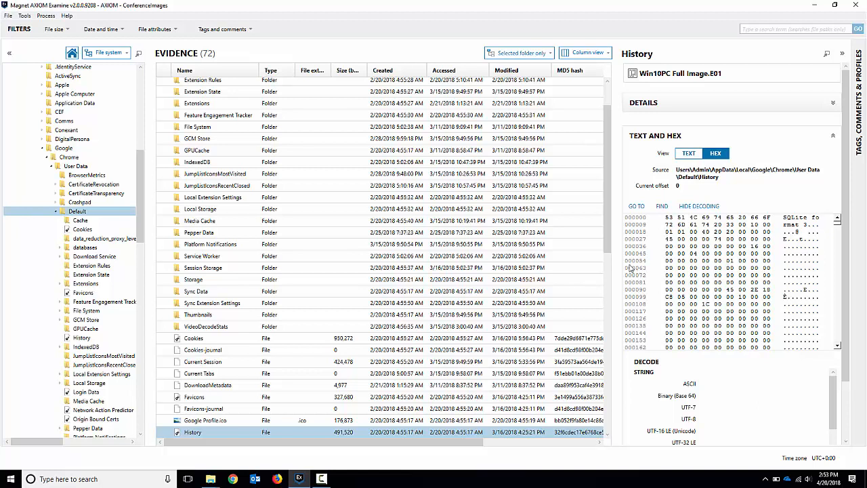
Widen the preview of the History file and decode the five bytes starting at offset 228542 in its hex data
drag(615, 259, 564, 267)
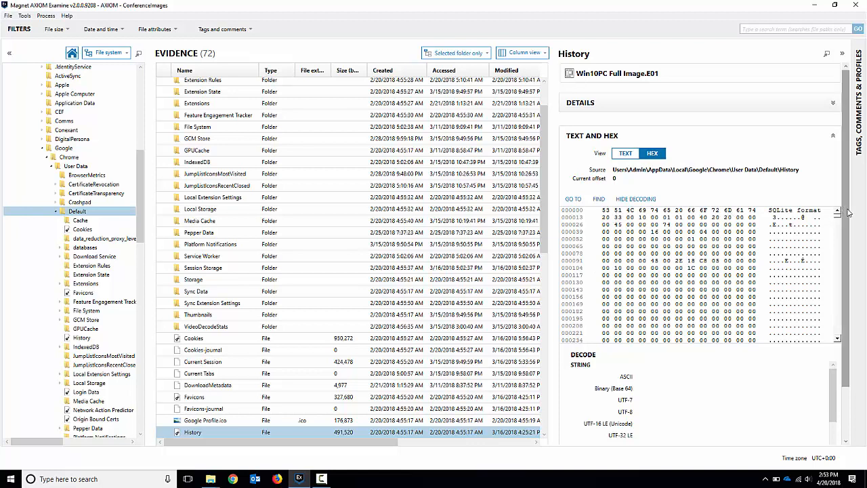
drag(837, 217, 831, 275)
scroll(765, 268, down, 5)
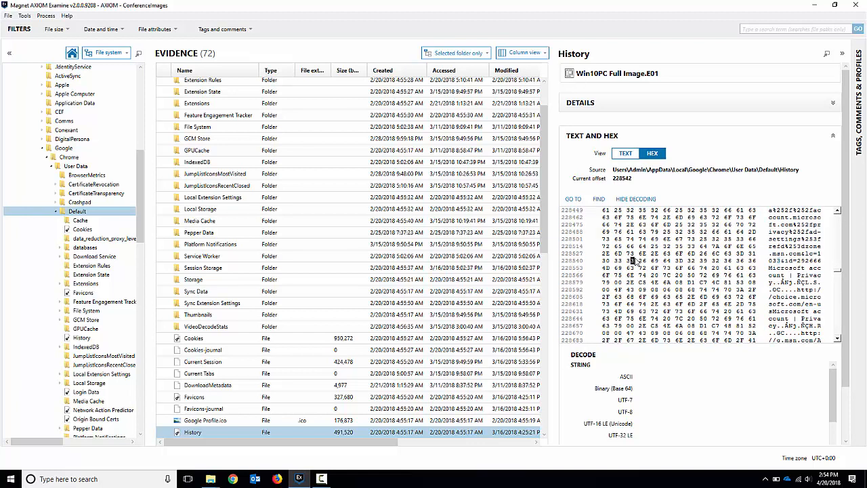
drag(627, 261, 686, 265)
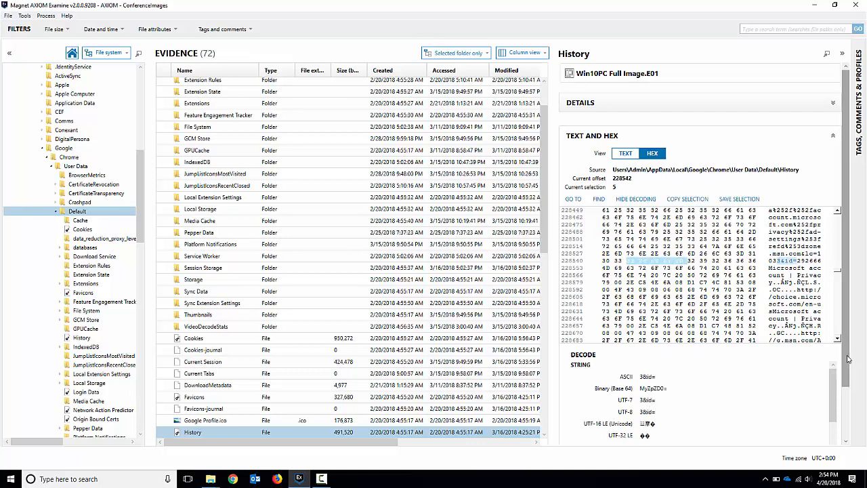
drag(846, 361, 851, 418)
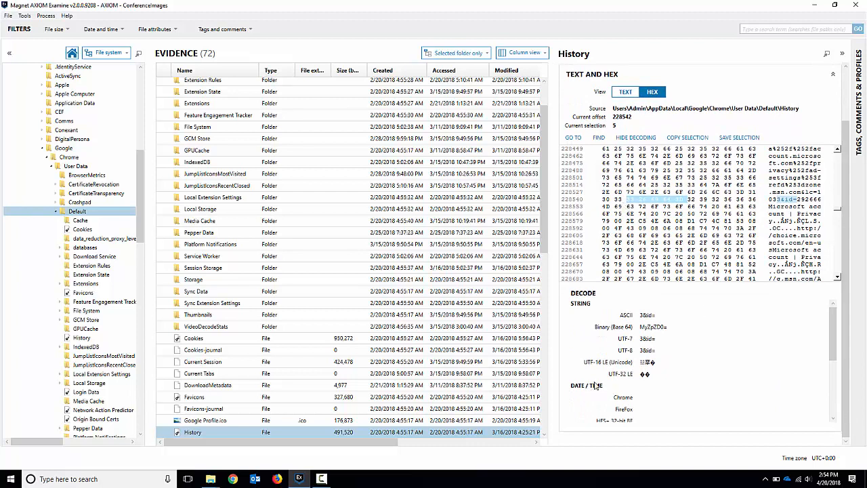
Select the hex ranges starting at offsets 228593, 228633 and 228594, and examine their string and date/time decodings
drag(615, 229, 698, 231)
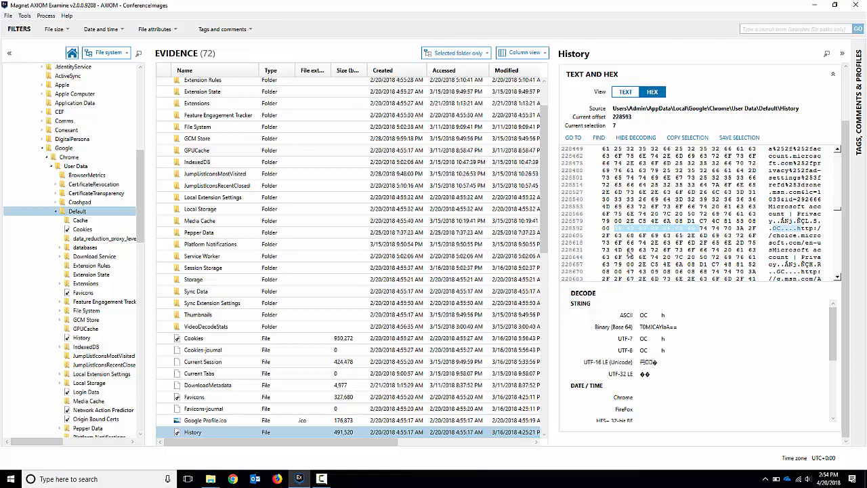
drag(627, 250, 696, 271)
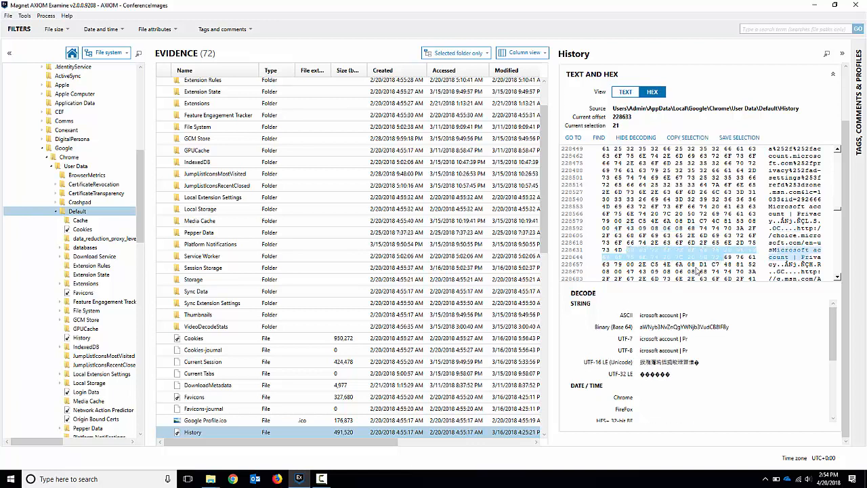
drag(833, 332, 833, 348)
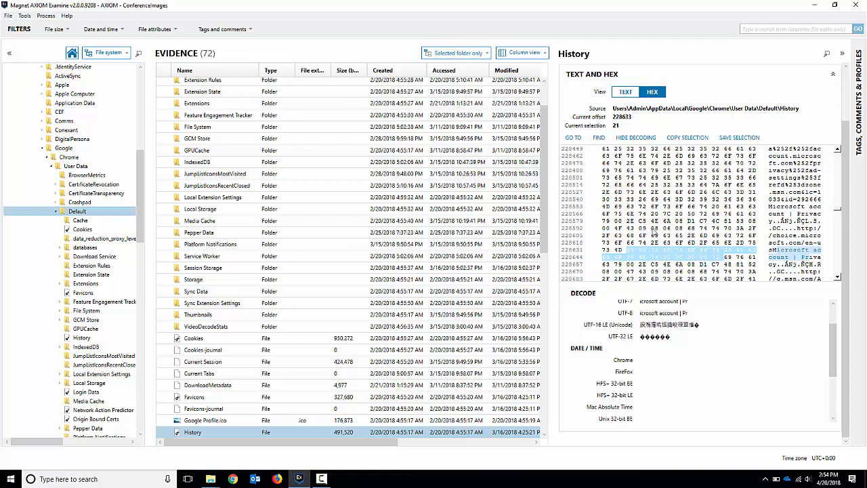
drag(630, 230, 671, 230)
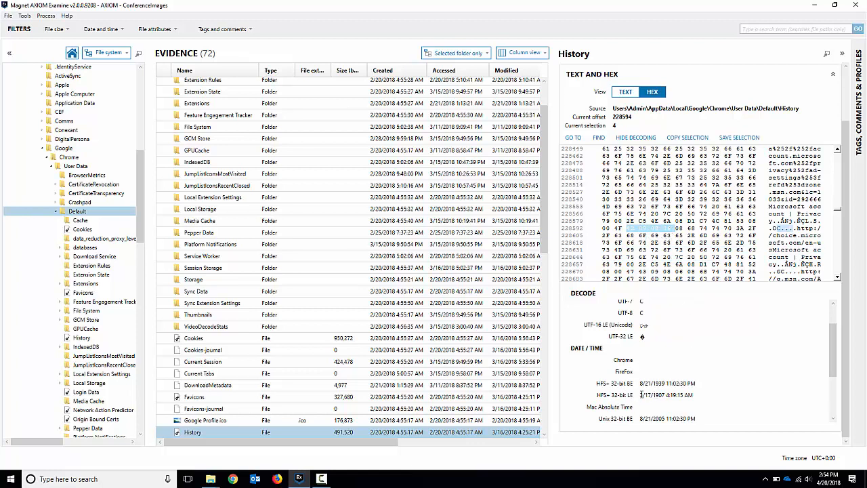
scroll(725, 392, down, 3)
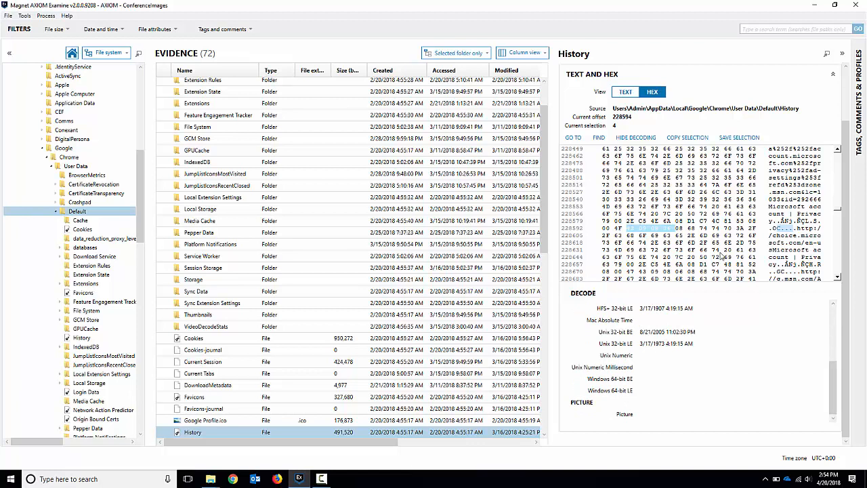
Decode a 60-byte selection from offset 228541, check its string values, and return to the file header in the hex data
drag(619, 201, 706, 229)
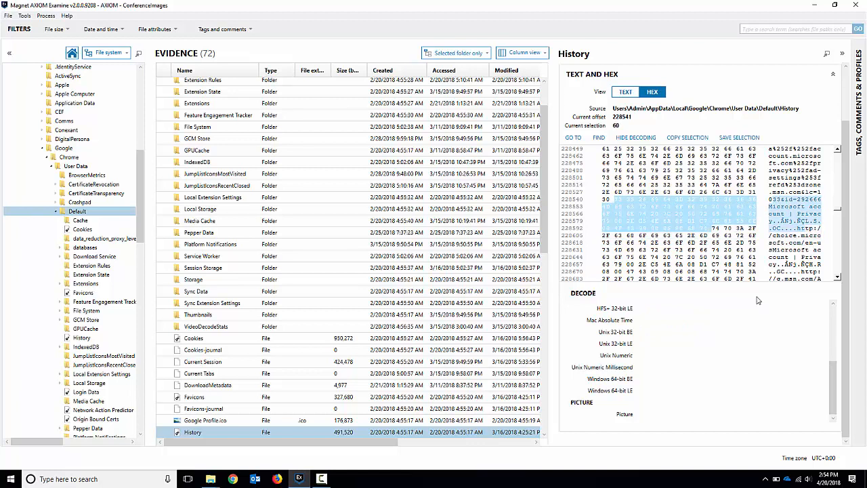
drag(834, 367, 830, 306)
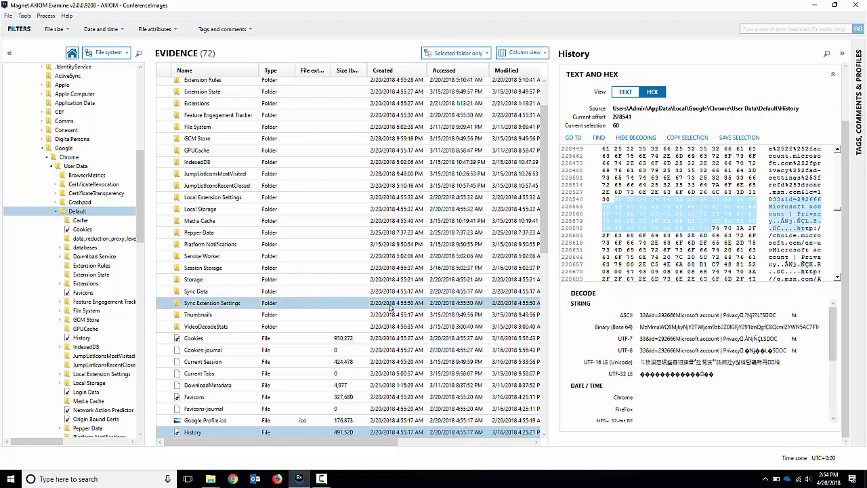
drag(838, 209, 837, 149)
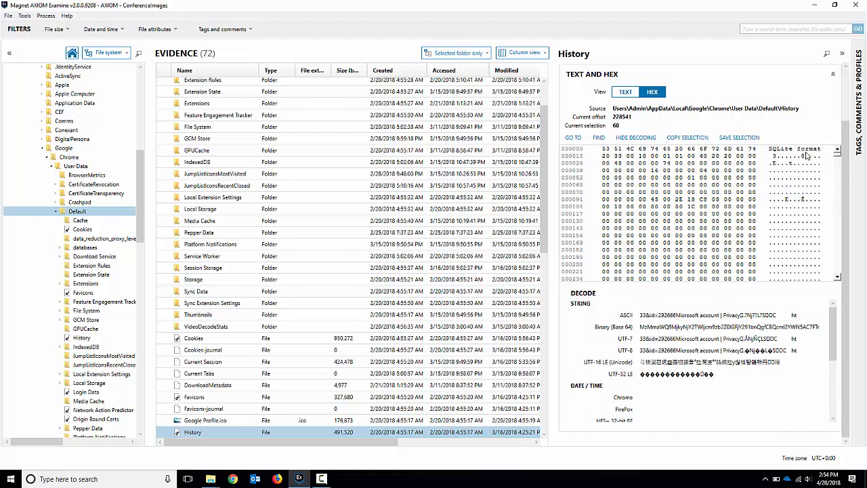
Open the History database with a wider table preview and display its urls table with wider url and title columns
double_click(193, 432)
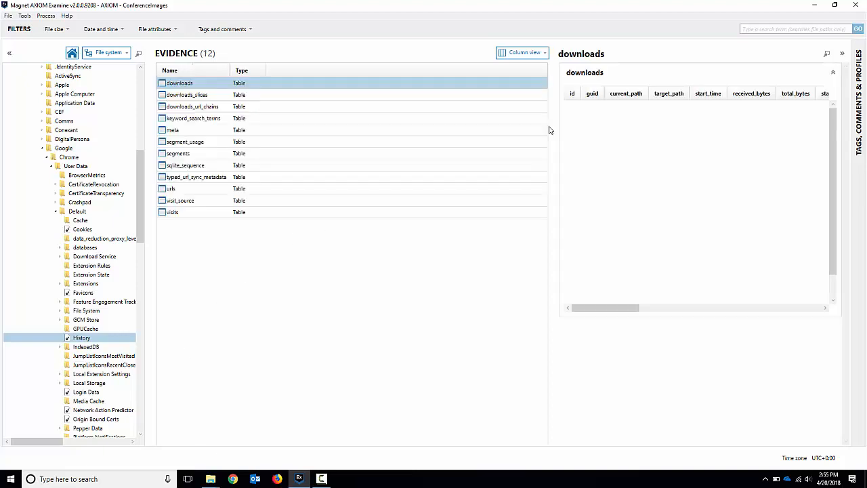
drag(550, 124, 351, 122)
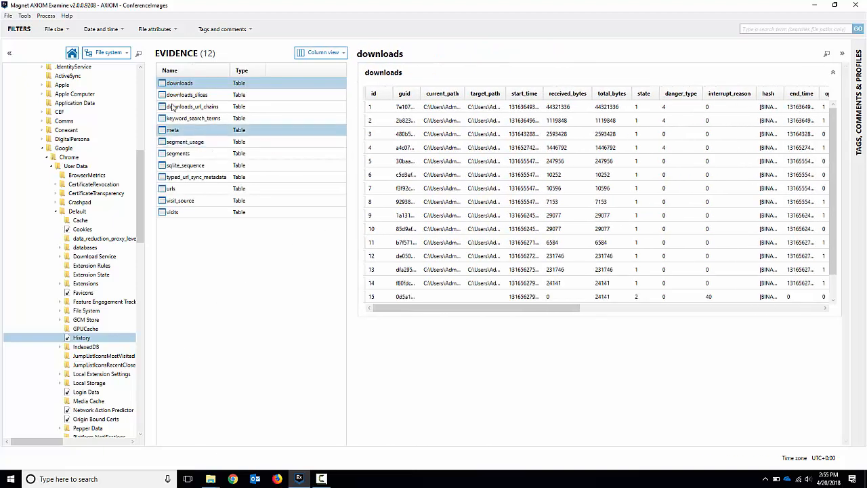
click(202, 192)
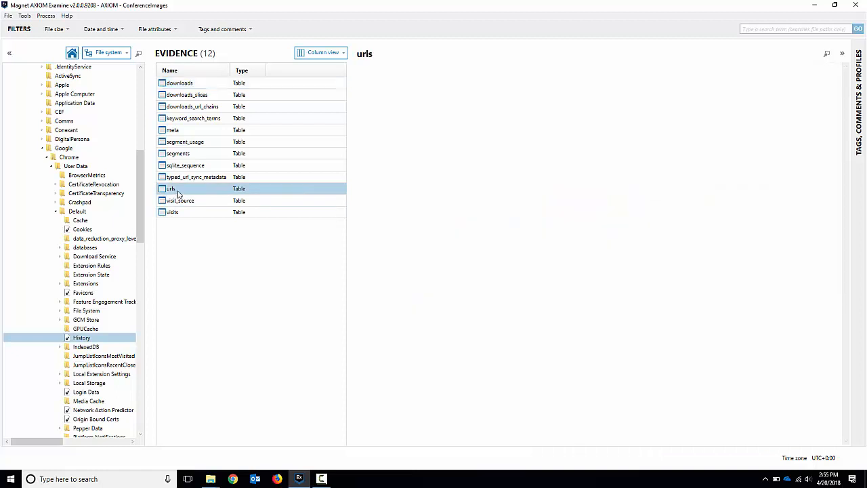
drag(420, 92, 516, 99)
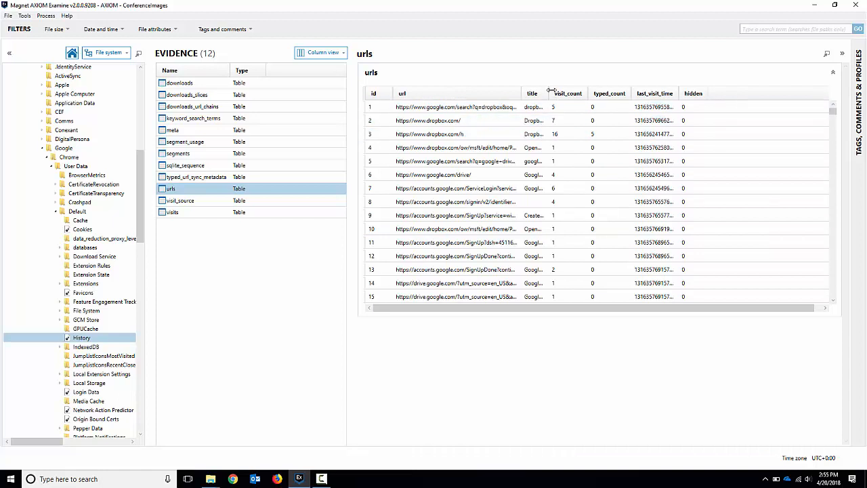
drag(550, 91, 612, 95)
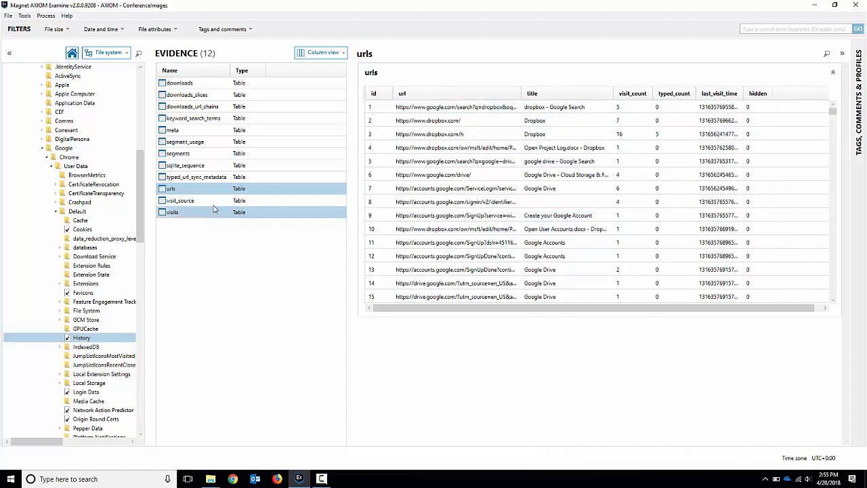
Inspect the visits table, and return to the urls table with its url column widened for reading
click(188, 212)
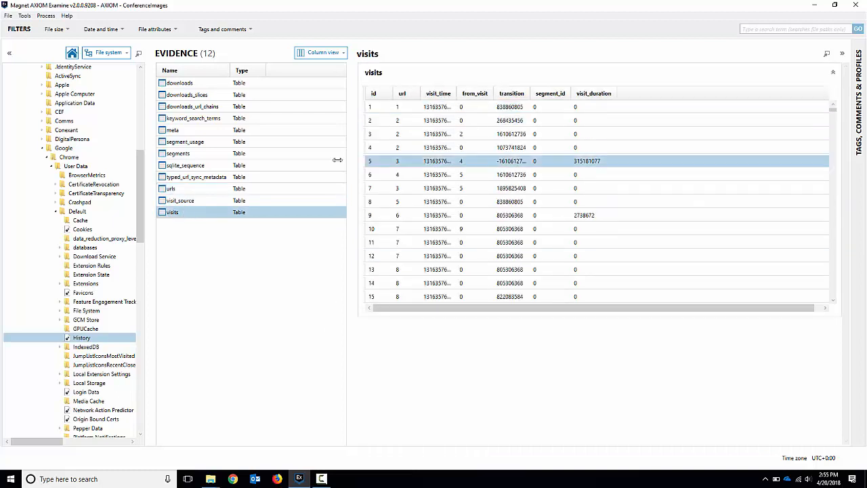
click(271, 200)
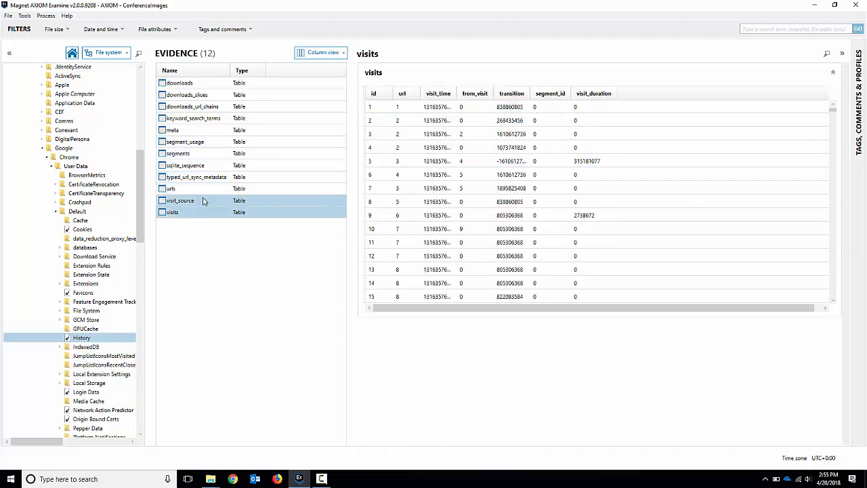
click(187, 190)
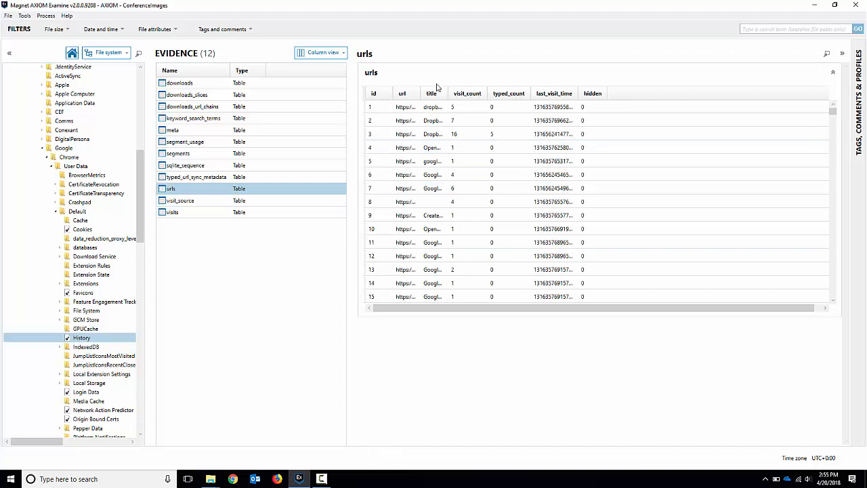
drag(420, 93, 569, 93)
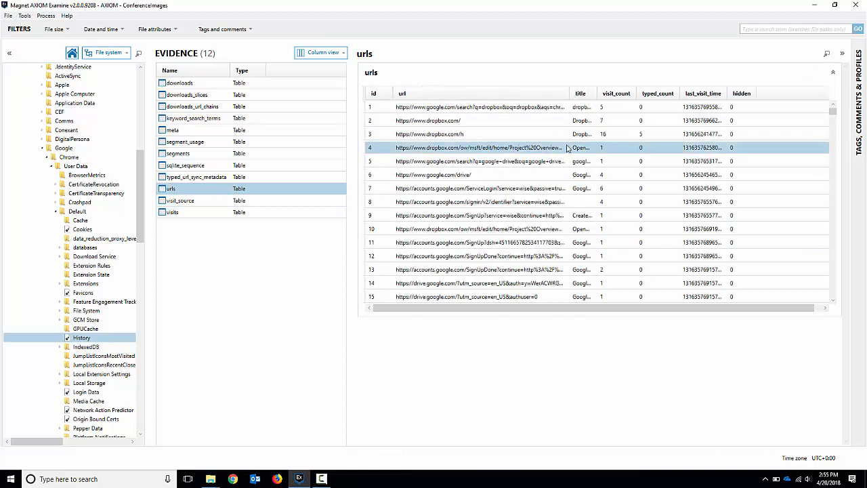
click(557, 271)
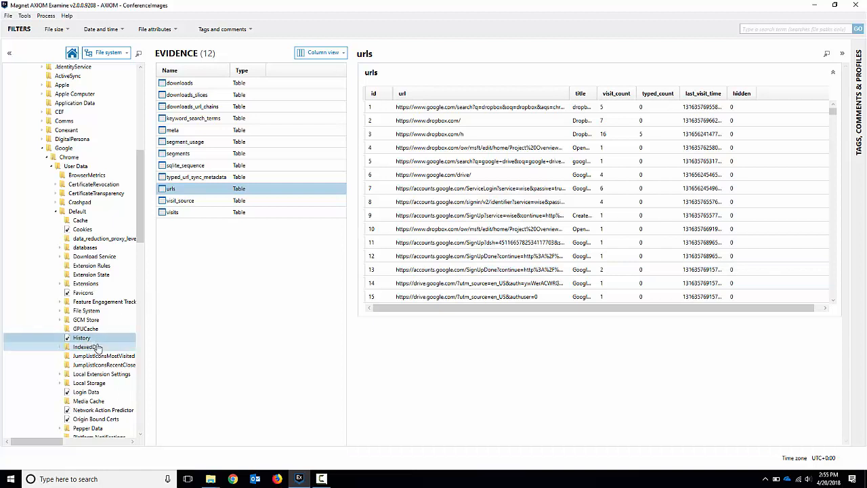
Return to Chrome's Default folder and review the actions available for the History file without running any
click(70, 175)
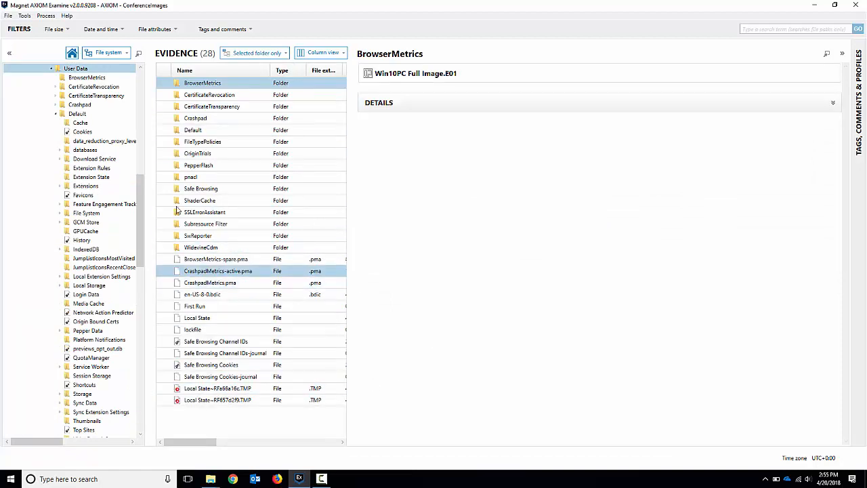
click(78, 120)
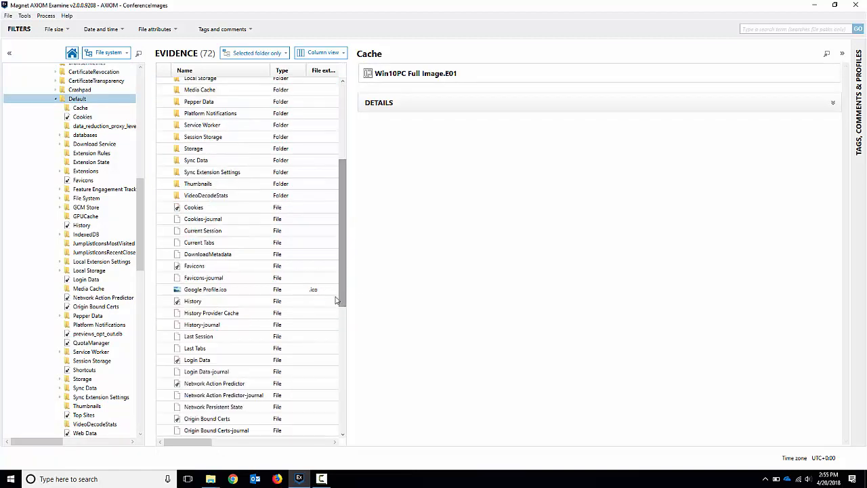
click(200, 302)
right_click(205, 303)
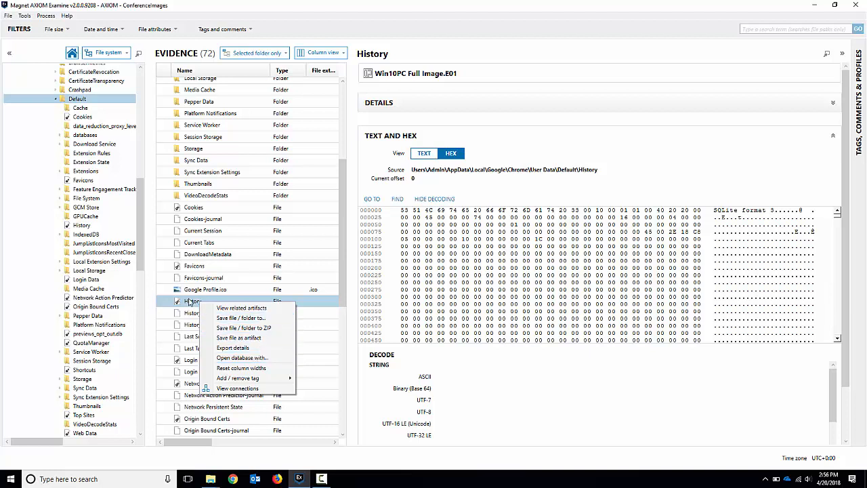
click(343, 224)
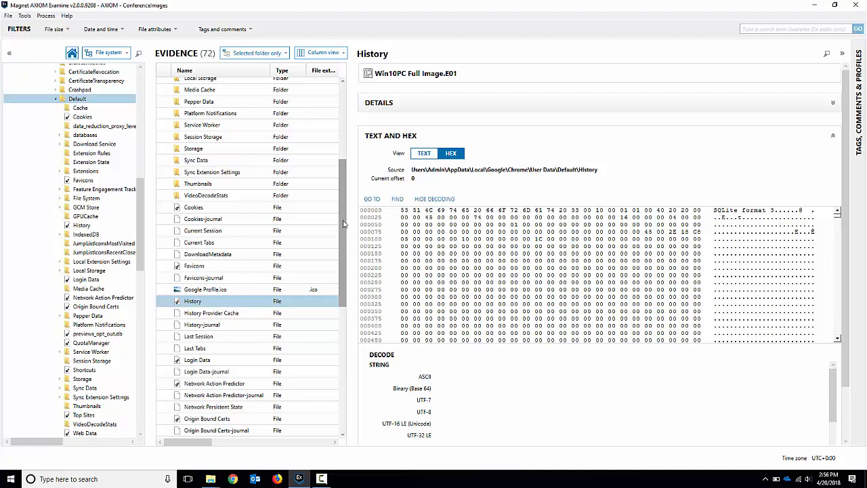
drag(344, 223, 344, 218)
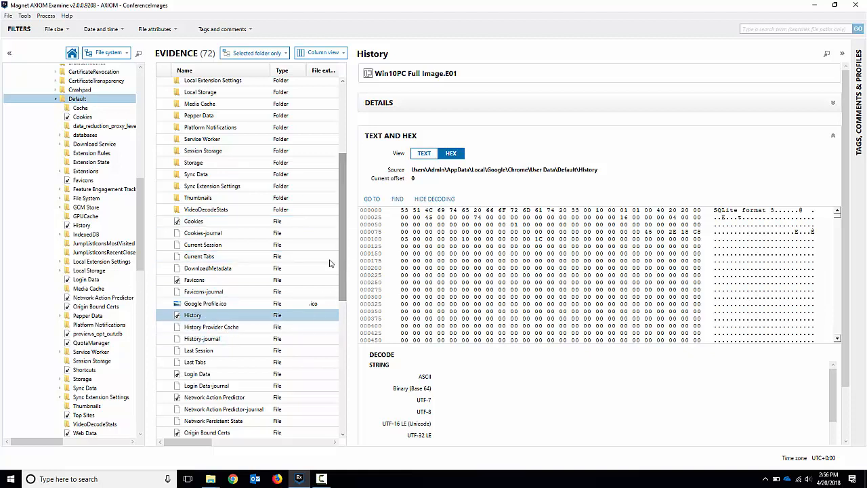
Collapse Win10PC Full Image.E01 and list the contents of Apple iPhone10,6 Quick Image.zip in a wider evidence table
drag(141, 237, 141, 86)
click(16, 113)
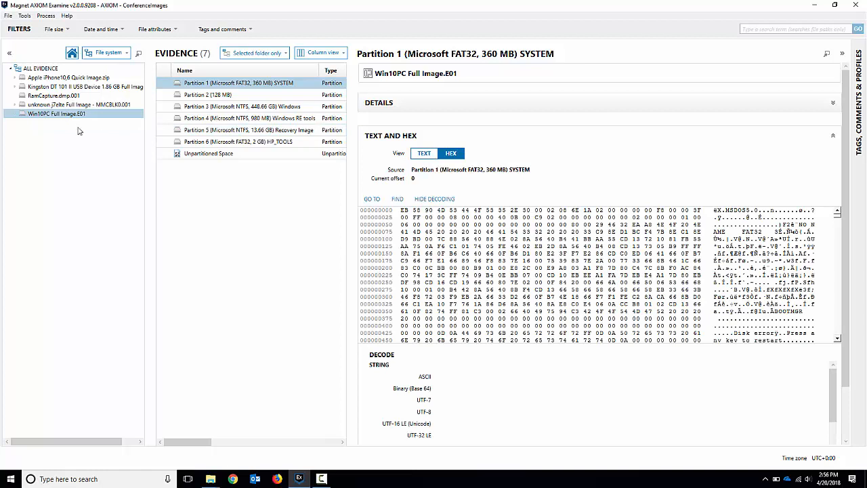
click(15, 79)
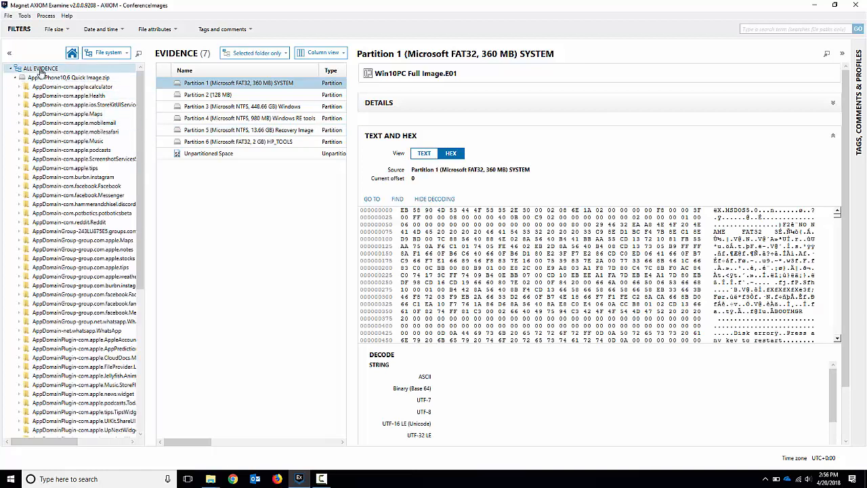
click(41, 77)
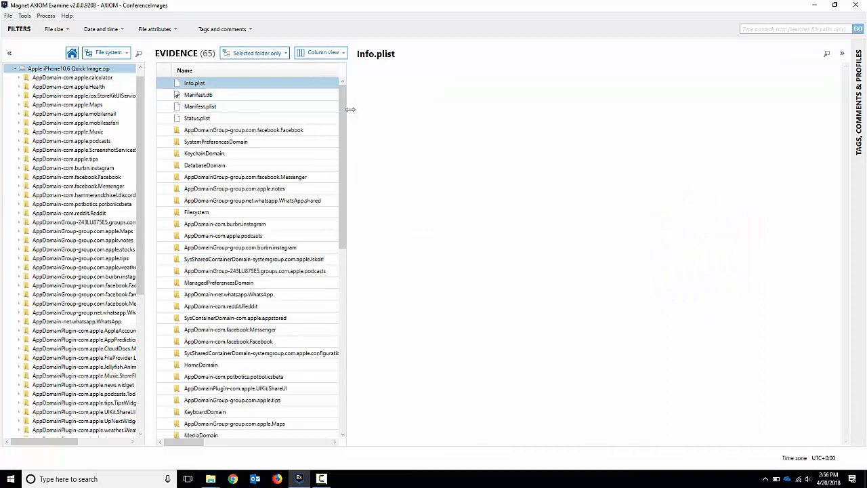
drag(370, 110, 519, 124)
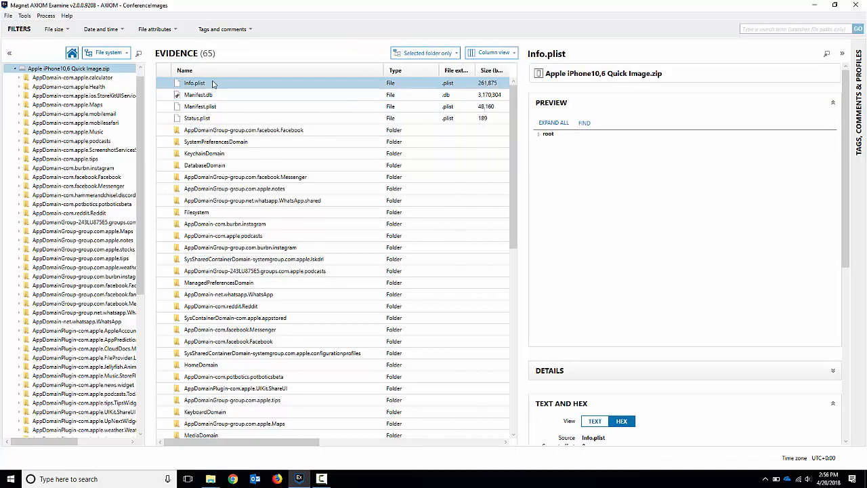
Expand the root and Installed Applications entries in Info.plist's preview, and collapse the iPhone image after browsing its folder tree
click(539, 135)
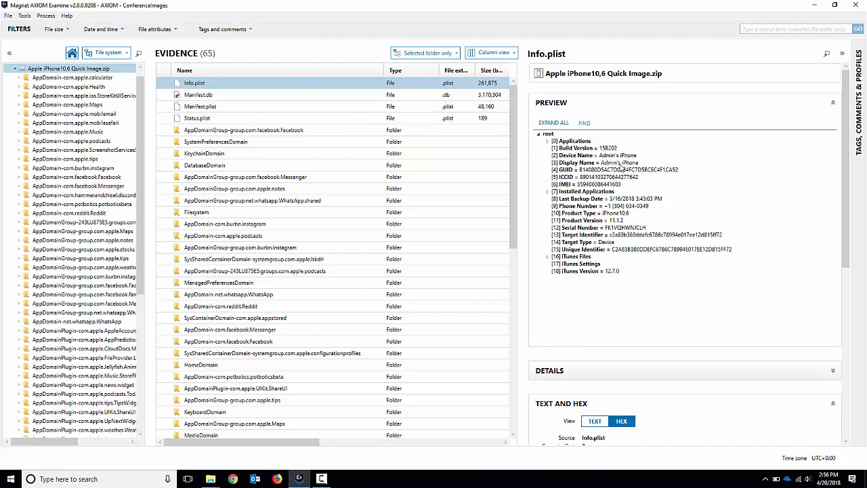
click(547, 192)
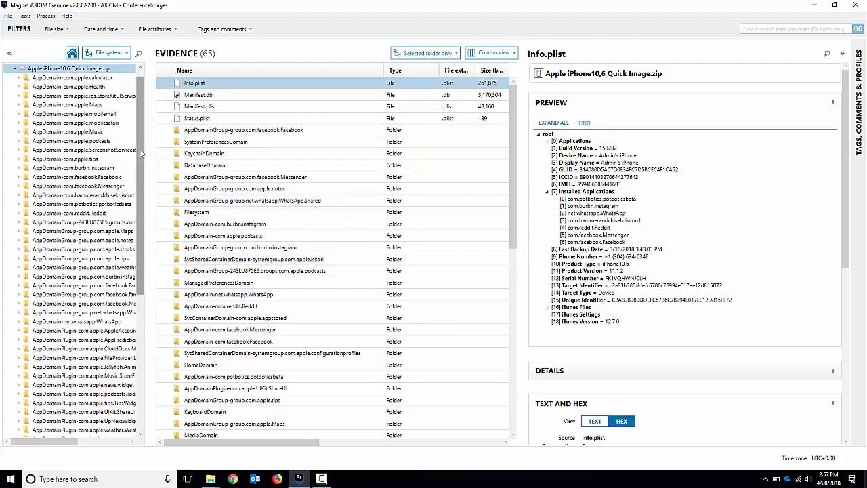
drag(143, 157, 143, 286)
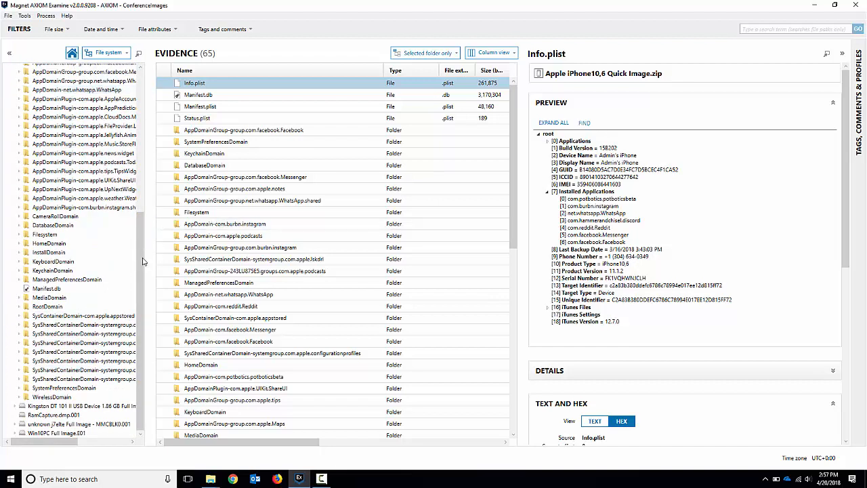
drag(142, 255, 141, 109)
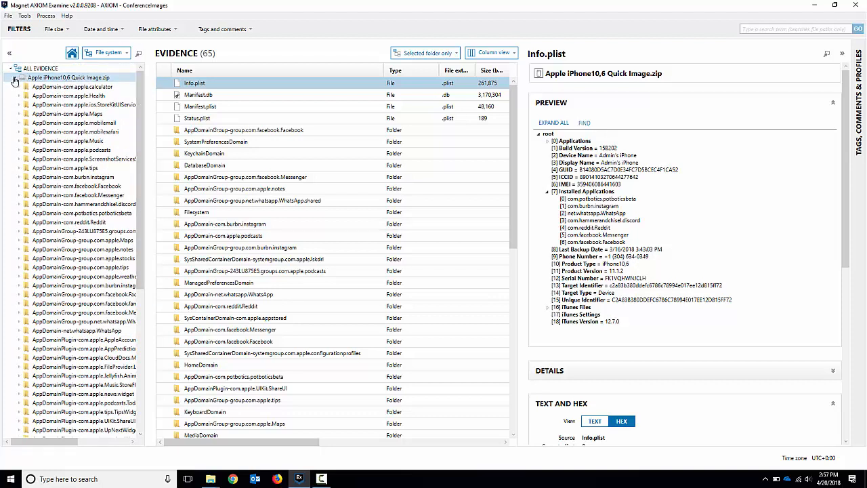
click(14, 80)
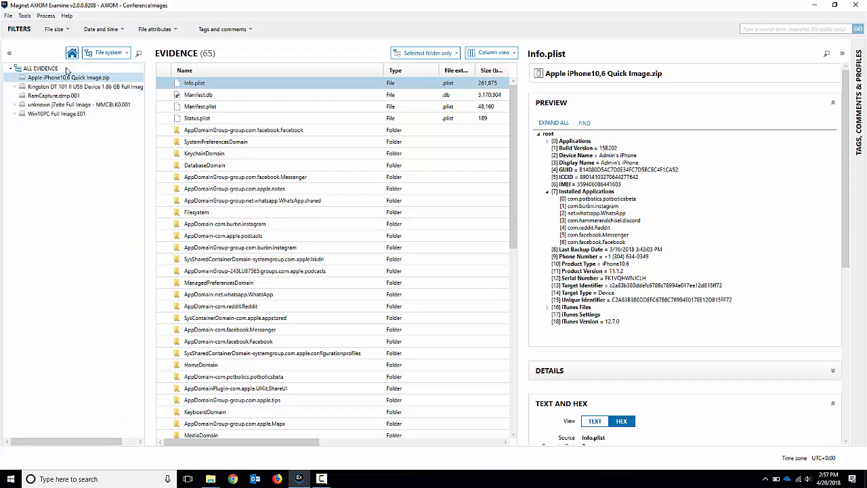
Browse Win10PC Full Image.E01 to the Users\Admin folder on Partition 3 and collapse its AppData branch, with a wider evidence table
click(24, 115)
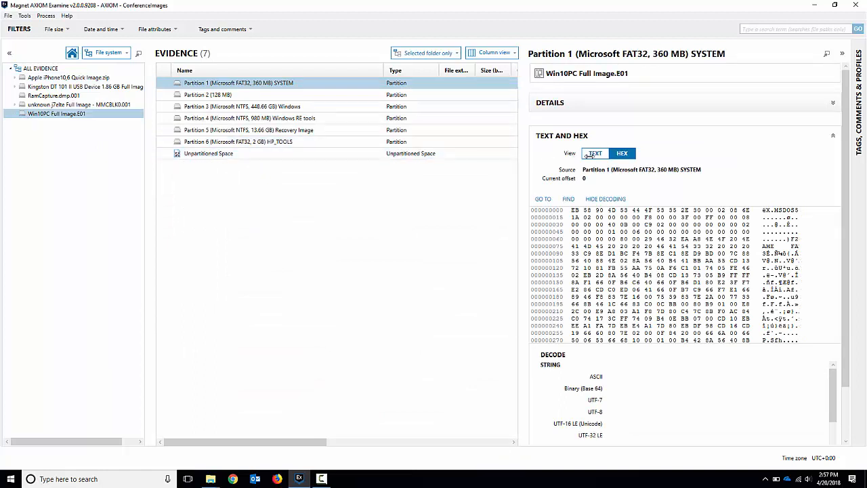
drag(518, 161, 598, 157)
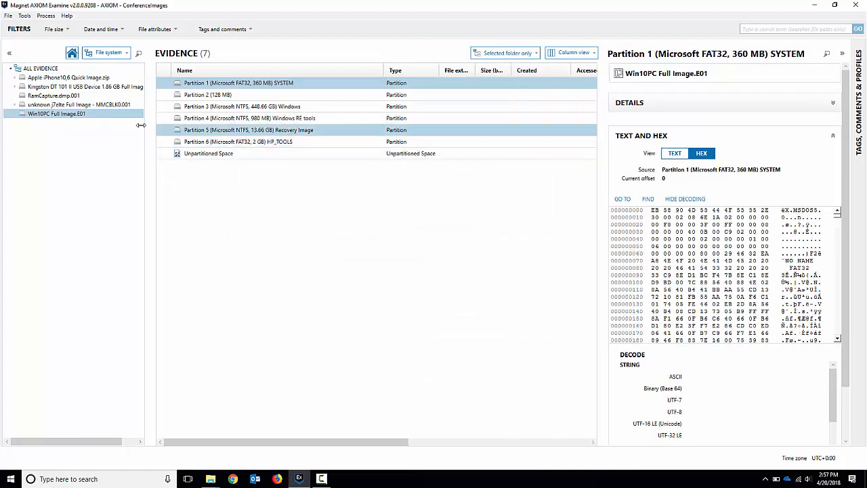
click(14, 115)
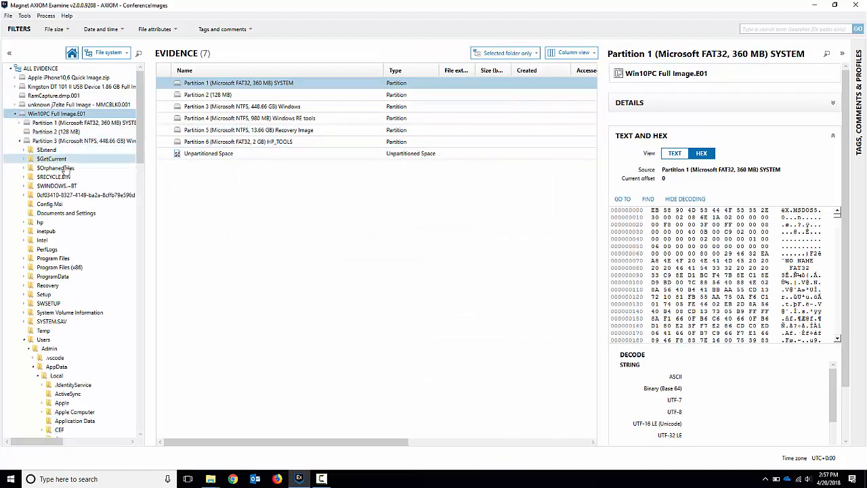
click(53, 142)
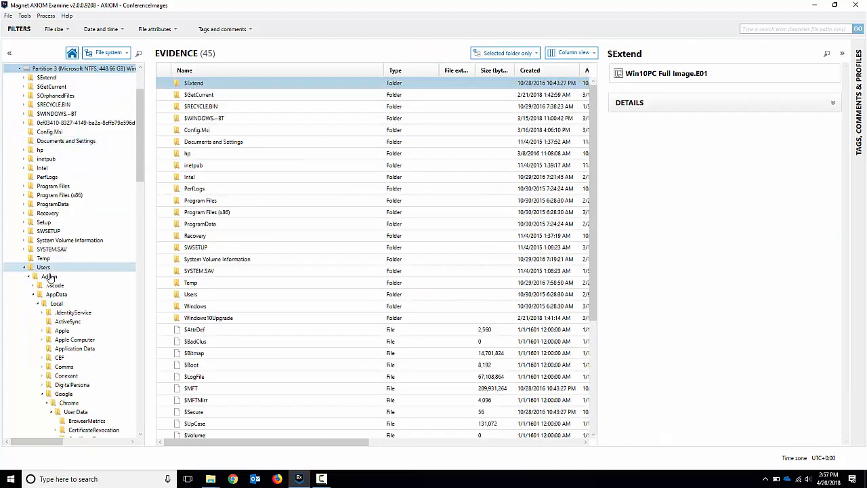
click(50, 276)
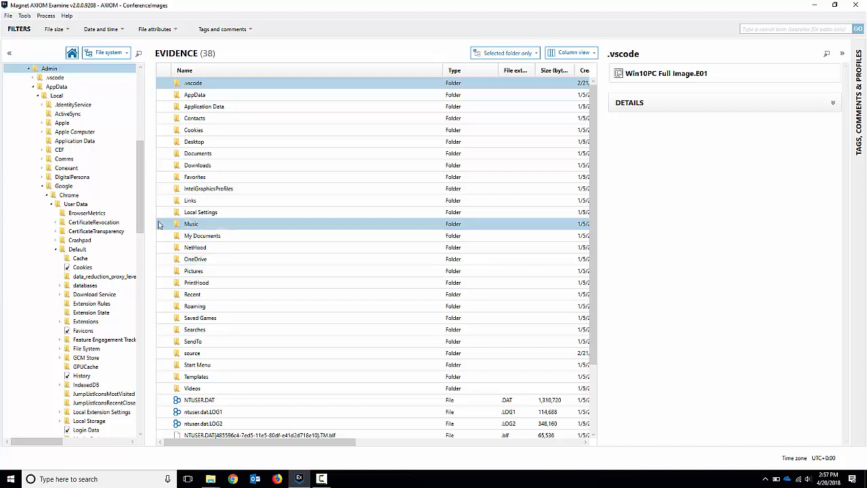
click(32, 87)
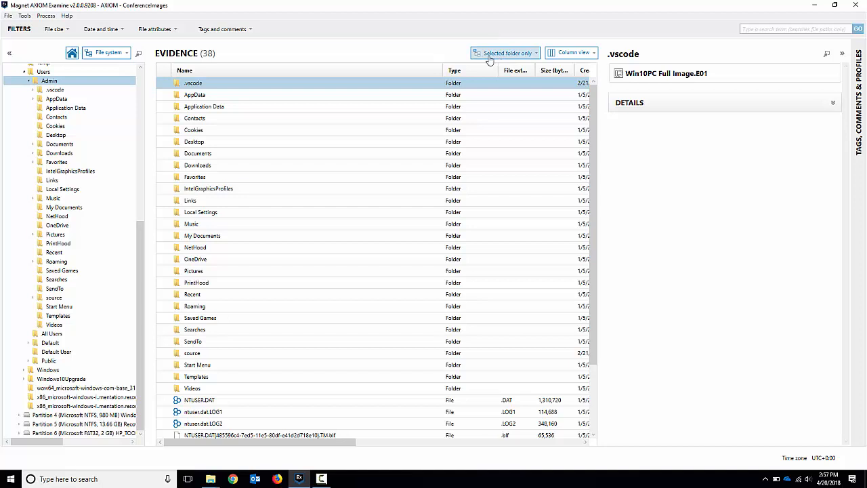
List the Admin folder's contents including all subfolders and sort them by created date, earliest first
click(524, 57)
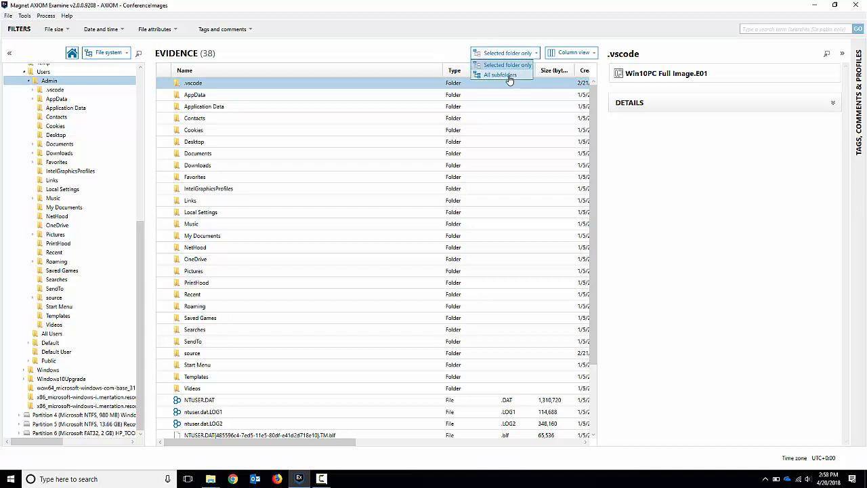
click(501, 75)
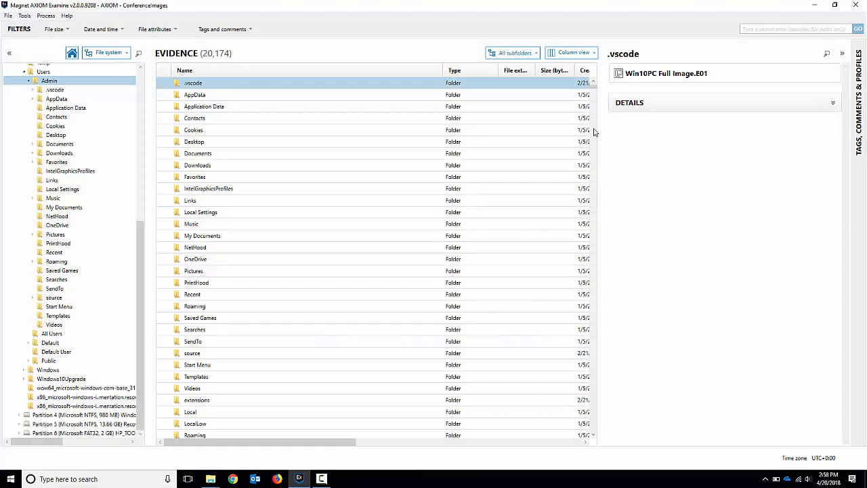
scroll(268, 357, down, 2)
scroll(267, 357, down, 3)
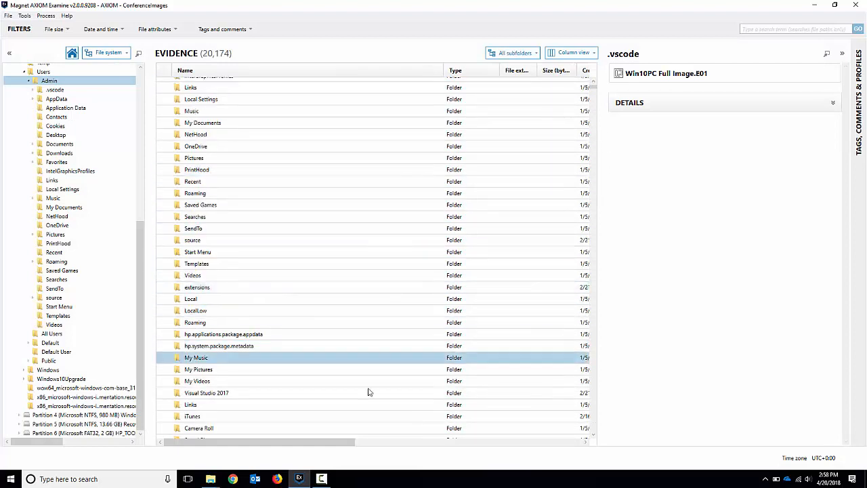
drag(342, 445, 402, 448)
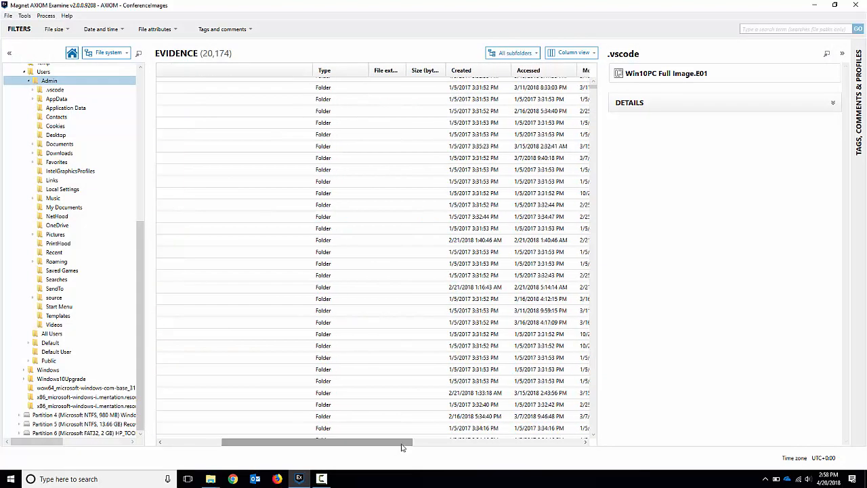
click(480, 71)
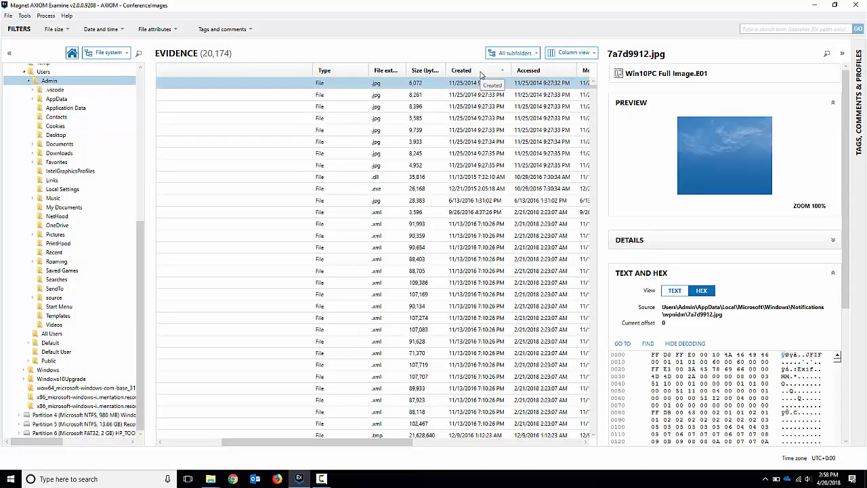
drag(366, 445, 274, 445)
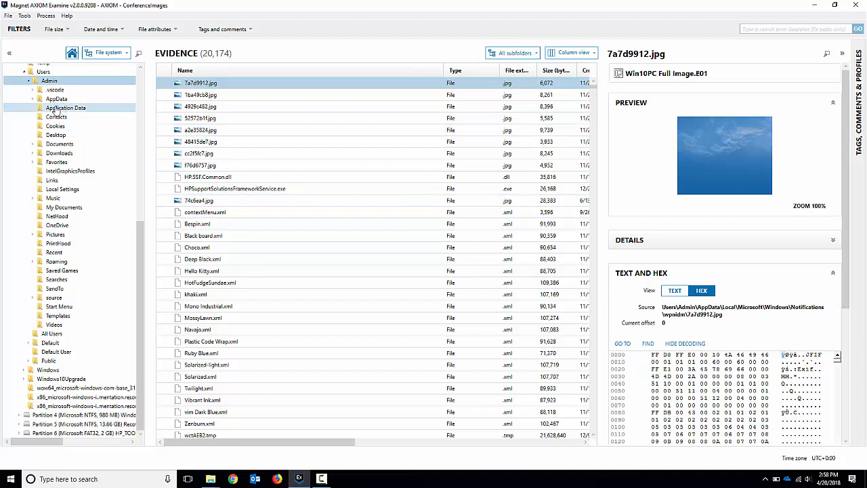
Restrict the listing to the selected folder only, and view the artifacts related to the Admin folder under Users
click(511, 53)
click(528, 72)
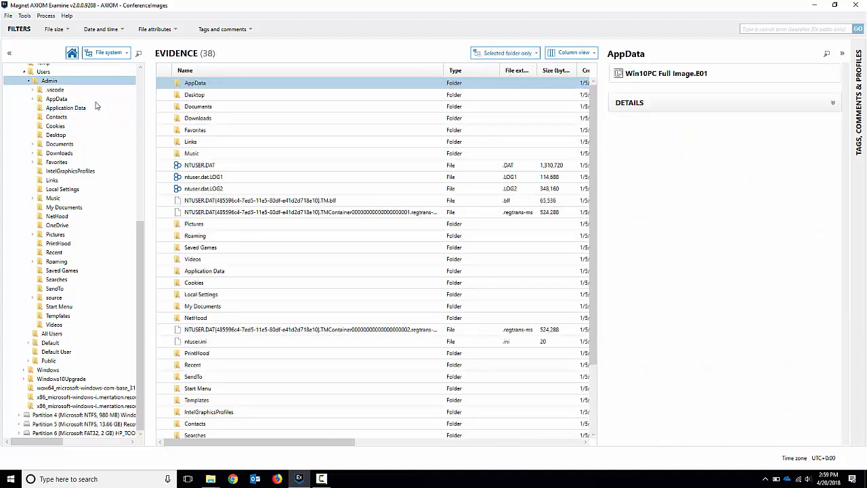
click(43, 71)
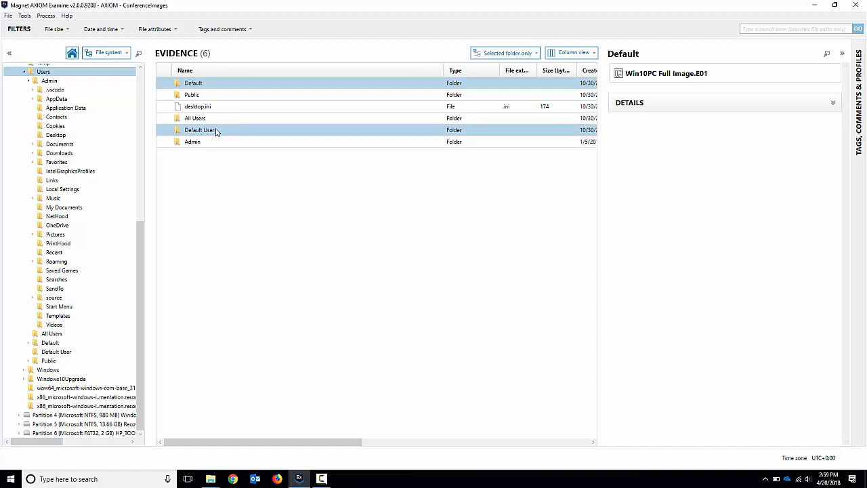
click(204, 145)
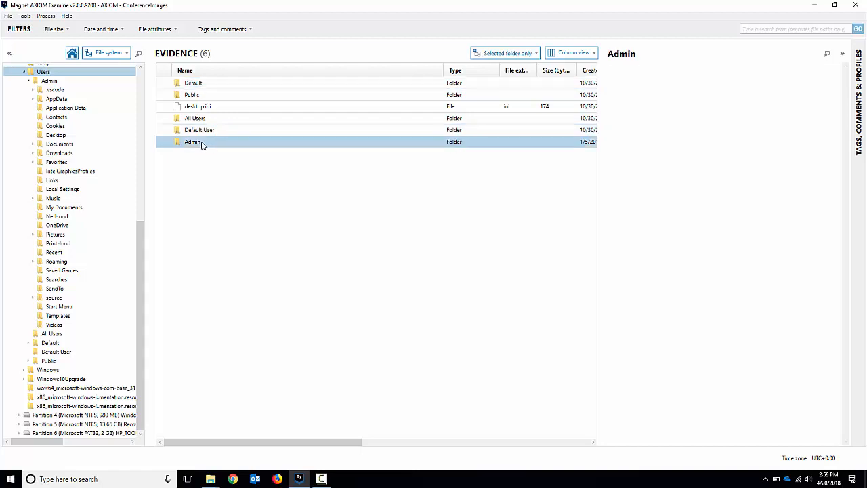
right_click(200, 143)
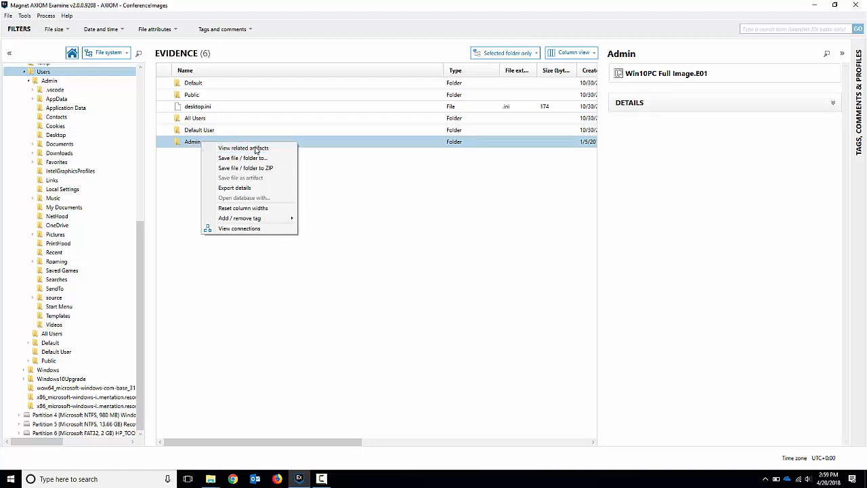
click(261, 149)
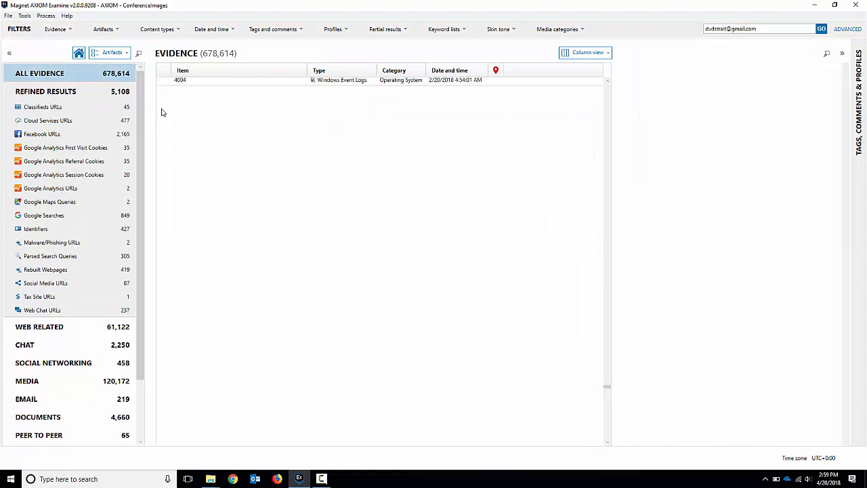
Expand the Operating System artifact category and list its UserAssist artifacts
drag(139, 108, 137, 185)
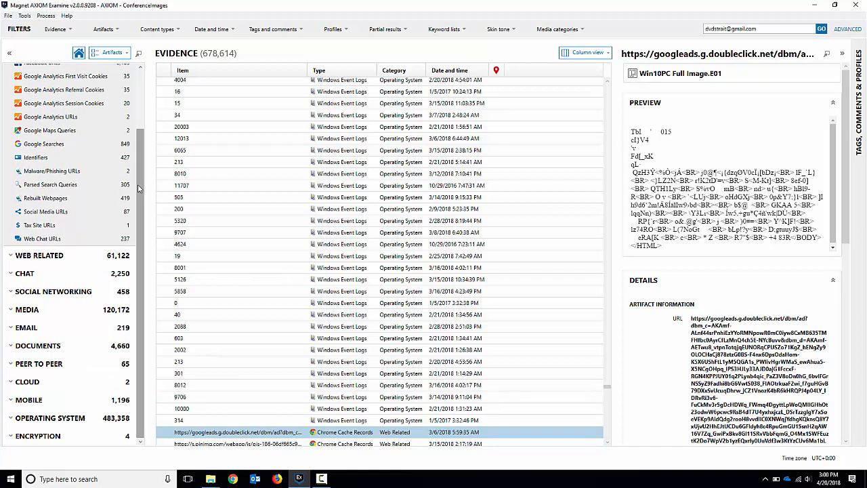
click(113, 53)
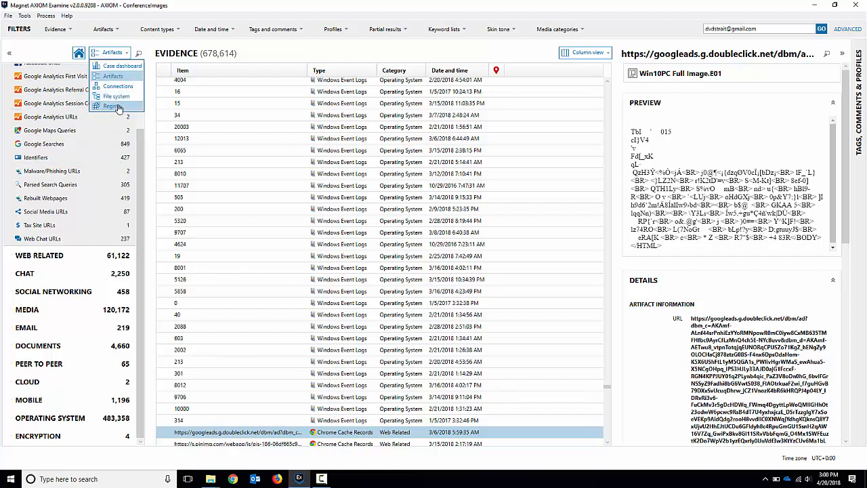
click(46, 55)
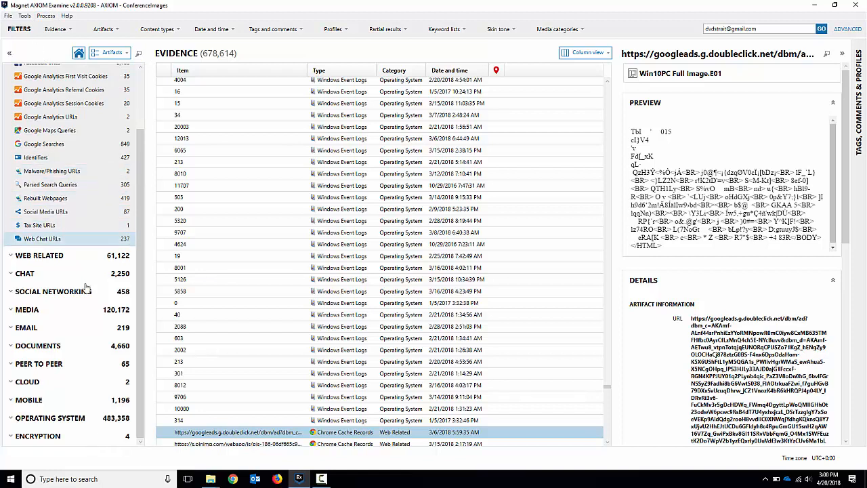
click(11, 419)
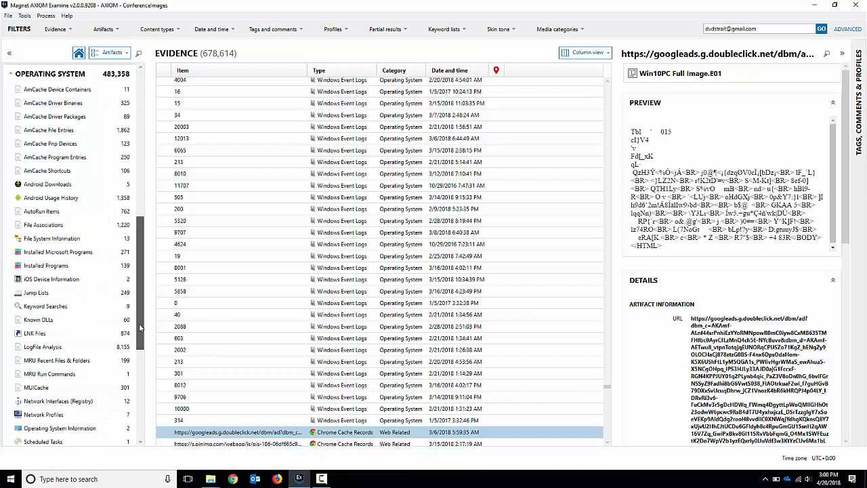
drag(141, 329, 139, 418)
click(34, 364)
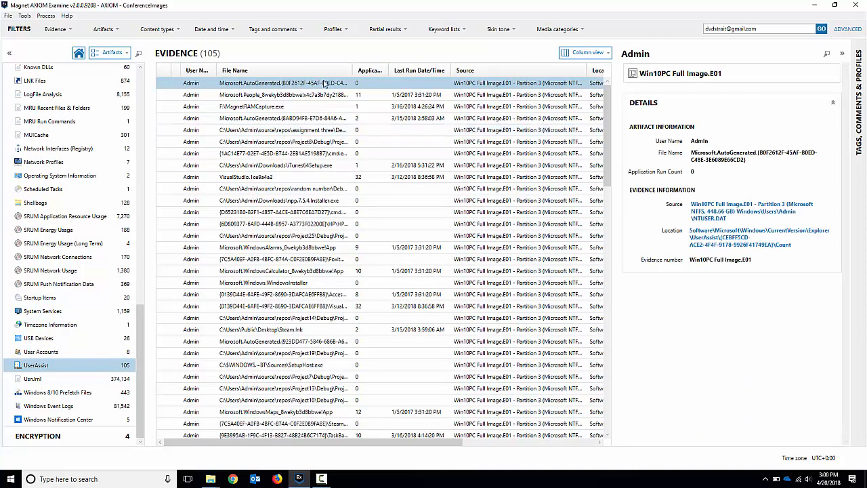
Inspect the file name and last run date of the F:\MagnetRAMCapture.exe UserAssist record
click(290, 109)
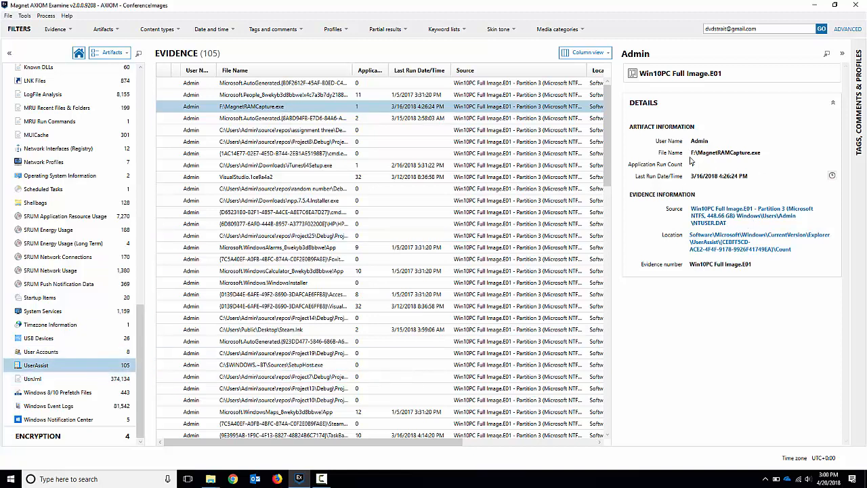
drag(698, 177, 745, 177)
click(702, 180)
Open the record's registry location and inspect the P:\Hfref\Nqzva\Qbjaybnqf\vGharf64Frghc.rkr value with the Name column widened
click(728, 244)
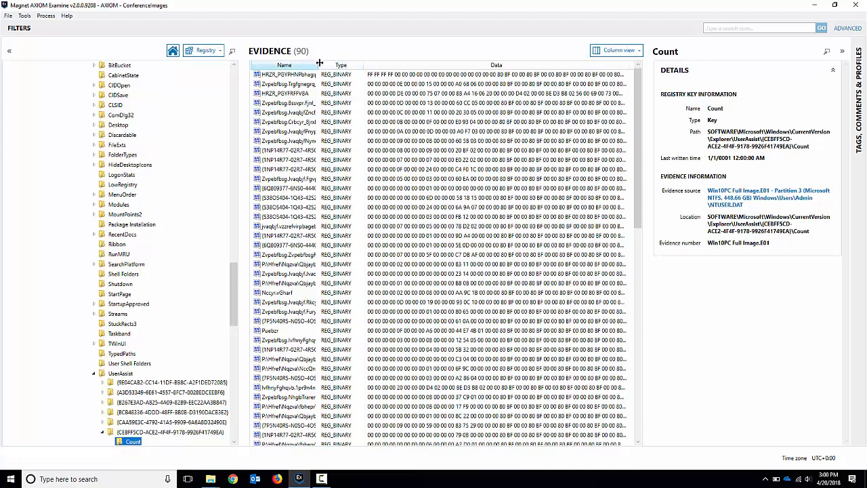
drag(318, 65, 456, 57)
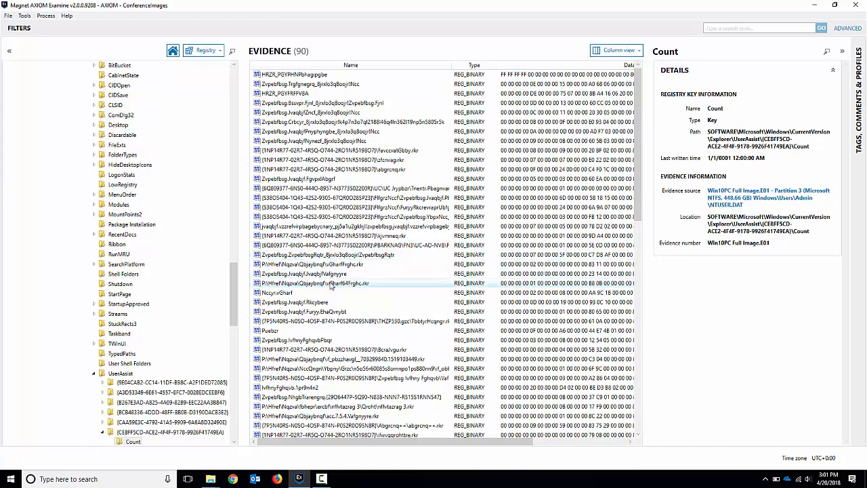
click(284, 283)
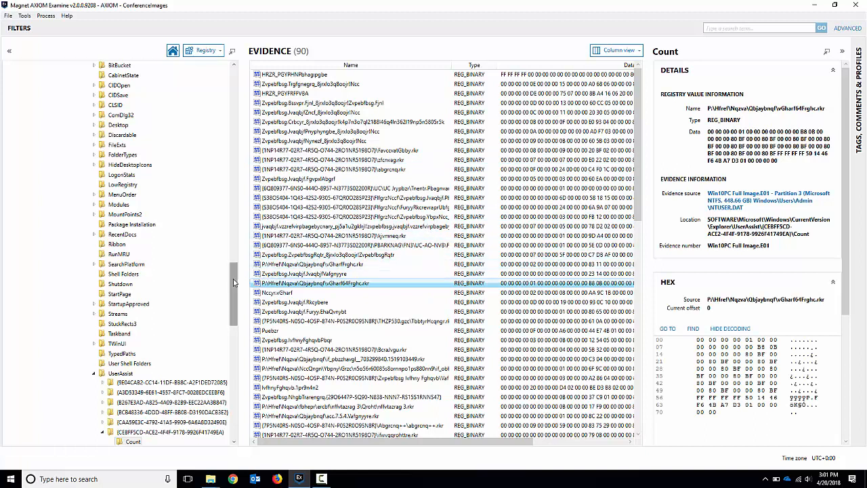
Trace Admin's NTUSER.DAT hive from the registry tree to its source file in the file system and bring up the file's available actions
drag(234, 291, 240, 70)
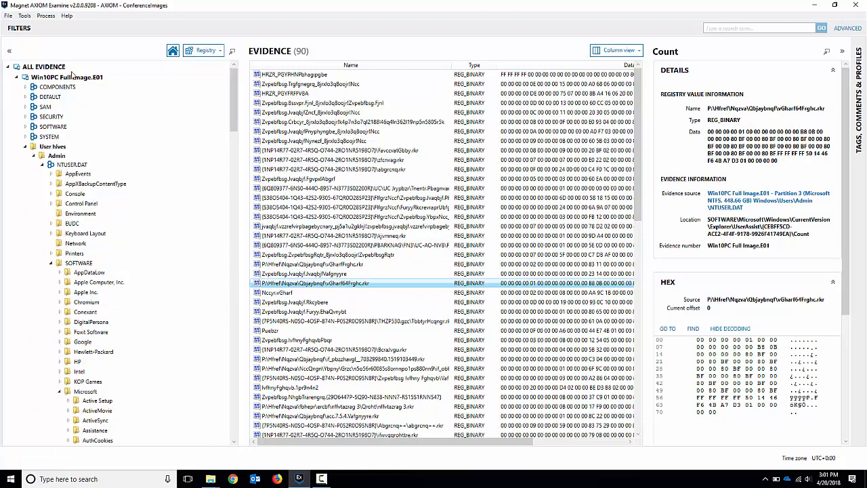
click(41, 166)
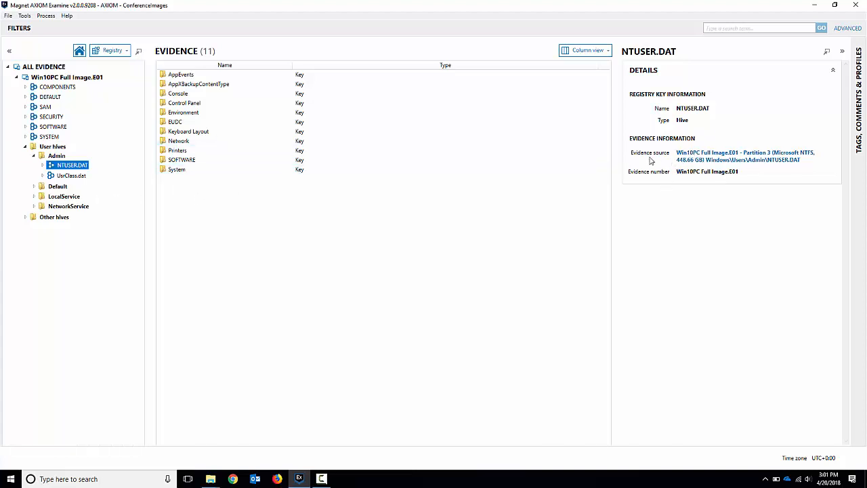
click(760, 163)
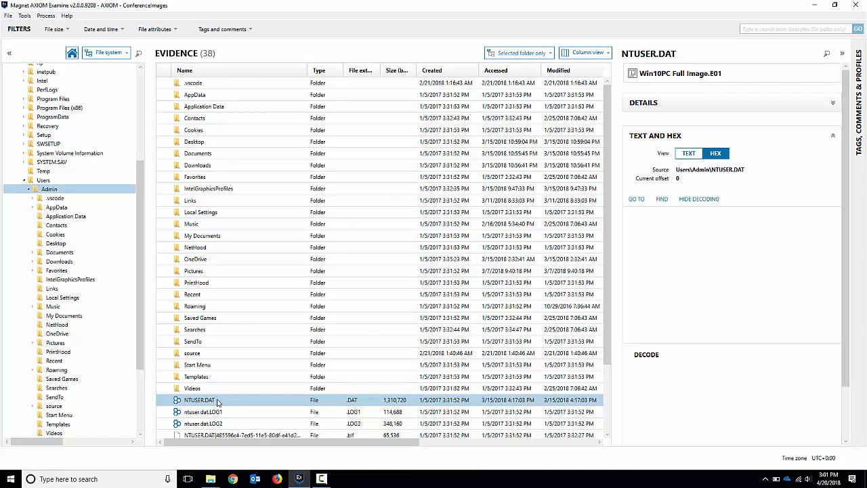
right_click(217, 400)
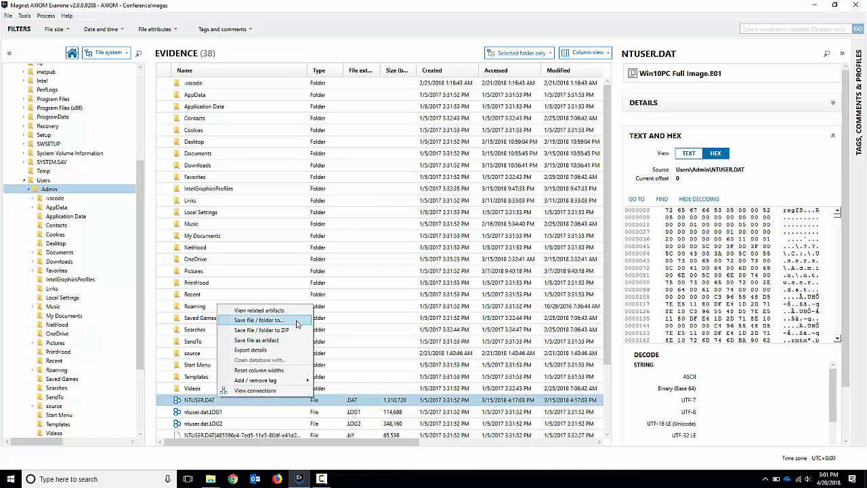